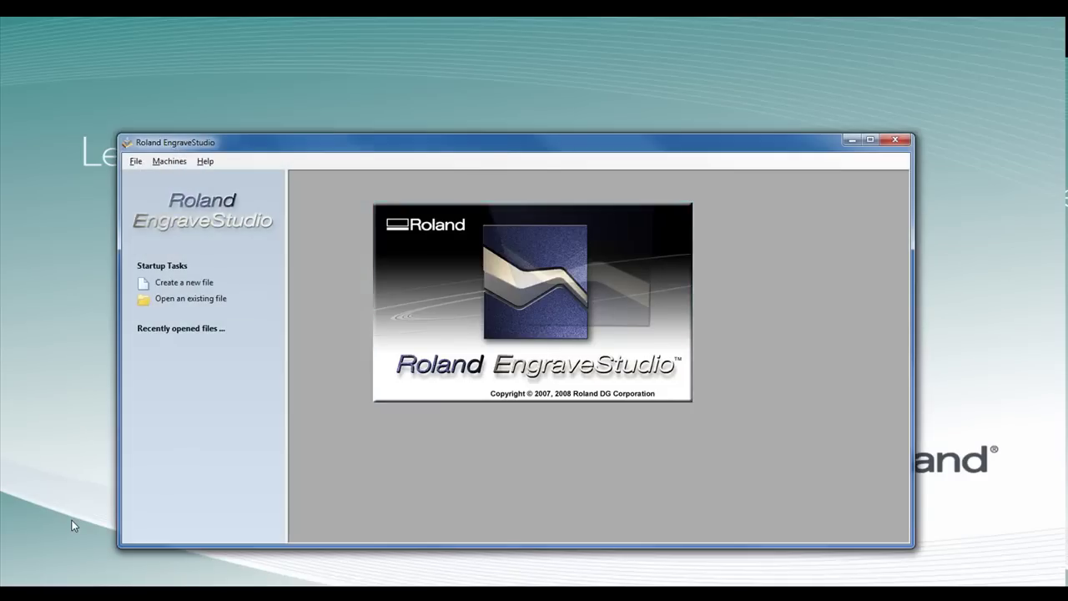
- Maximize the program window and confirm EGX-350 as the selected engraving machine
click(870, 140)
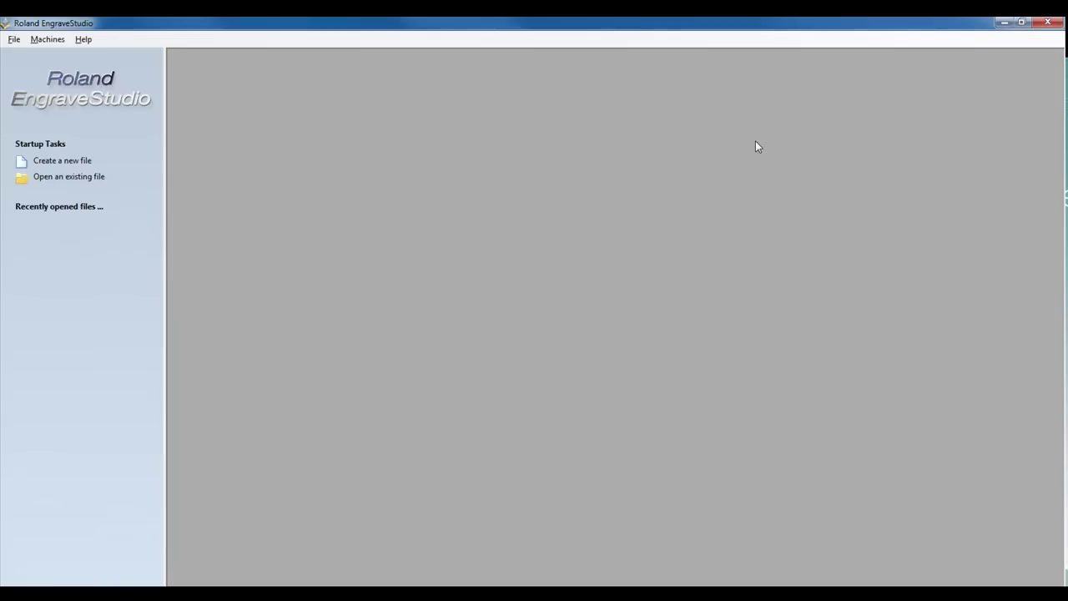
click(45, 41)
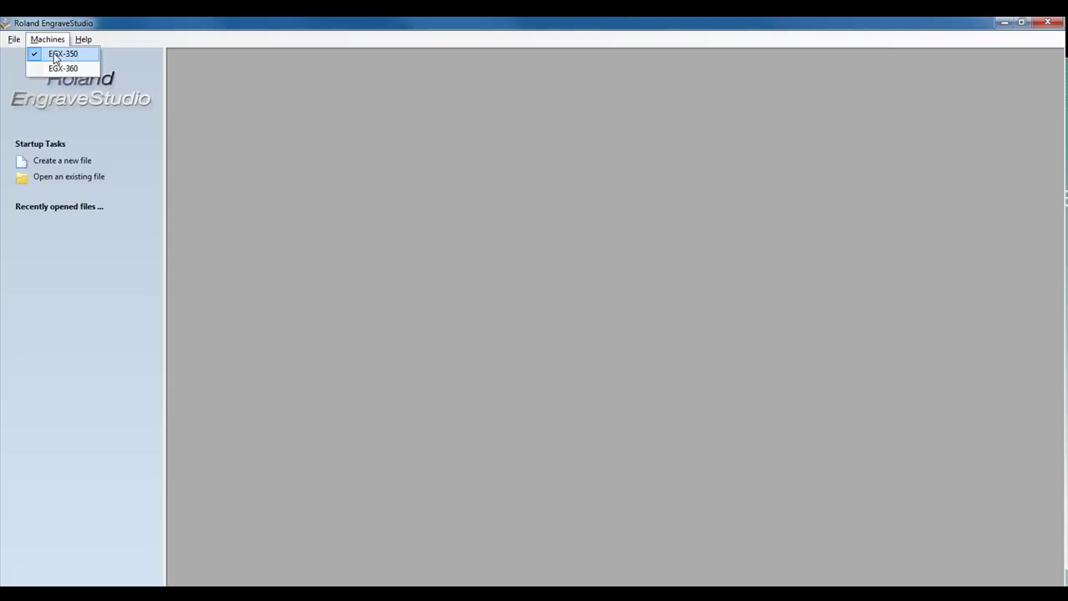
click(55, 55)
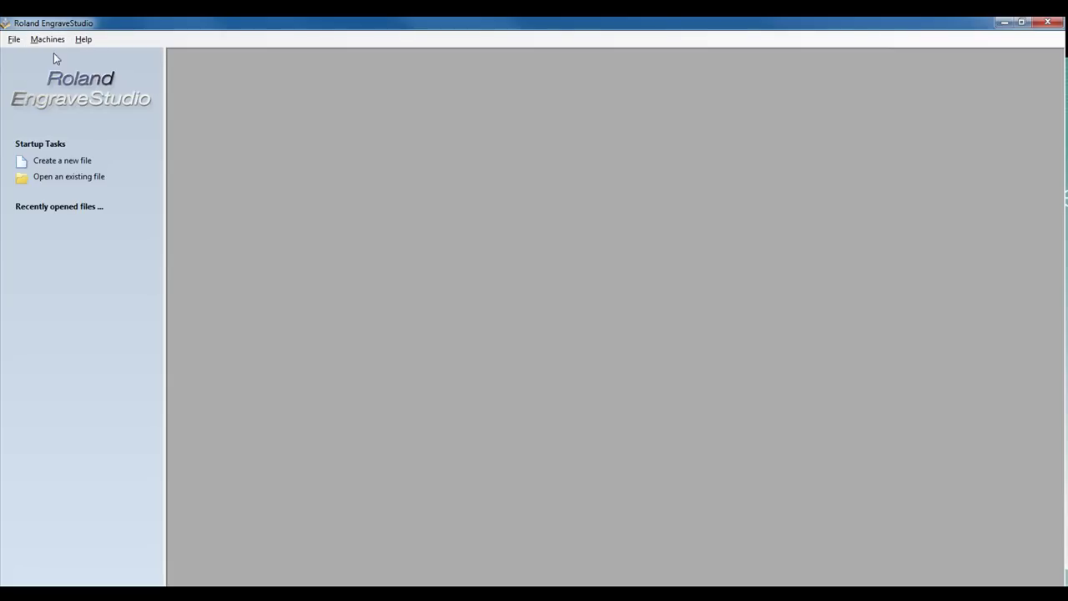
- Create a new Plate job 8 inches wide, 6 inches high and 0.062 inches thick
click(56, 162)
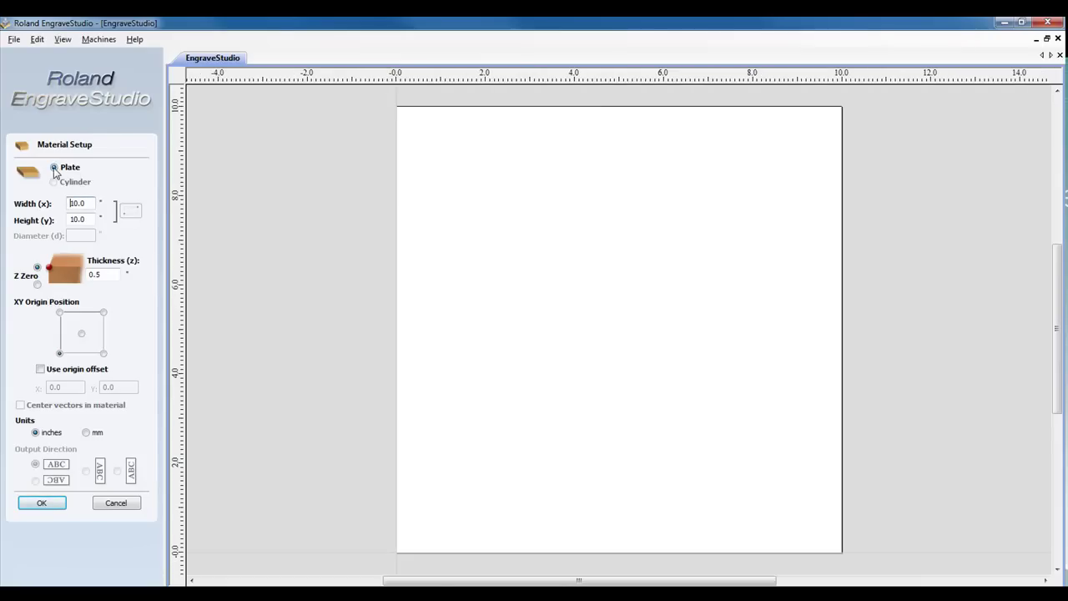
click(53, 168)
drag(87, 204, 53, 204)
text(8)
key(Tab)
text(6)
key(Tab)
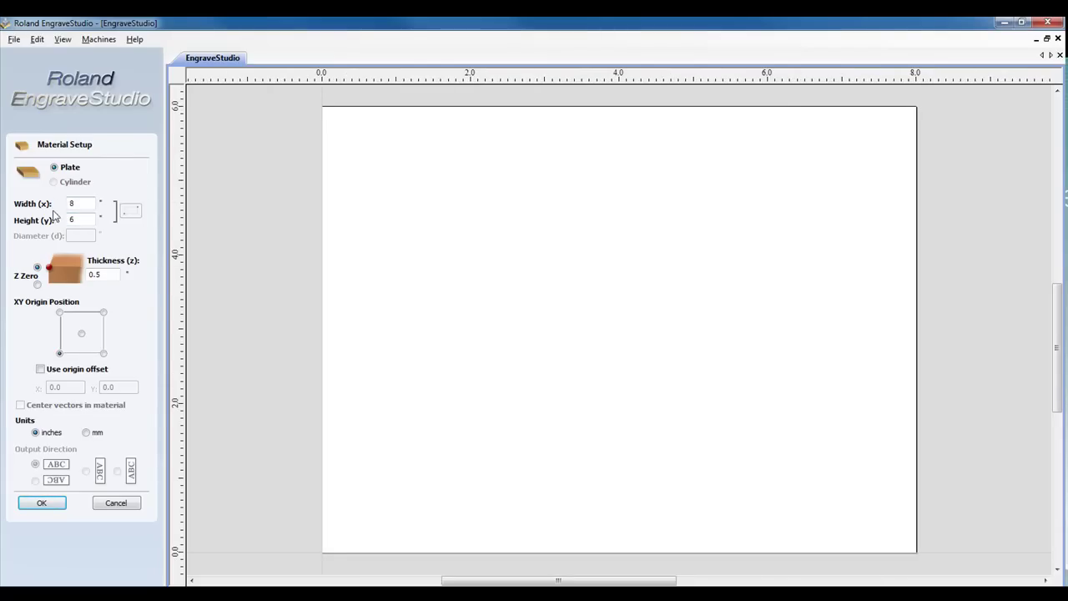
drag(111, 274, 61, 276)
text(.062)
- Confirm the 8 × 6 plate material setup
click(42, 504)
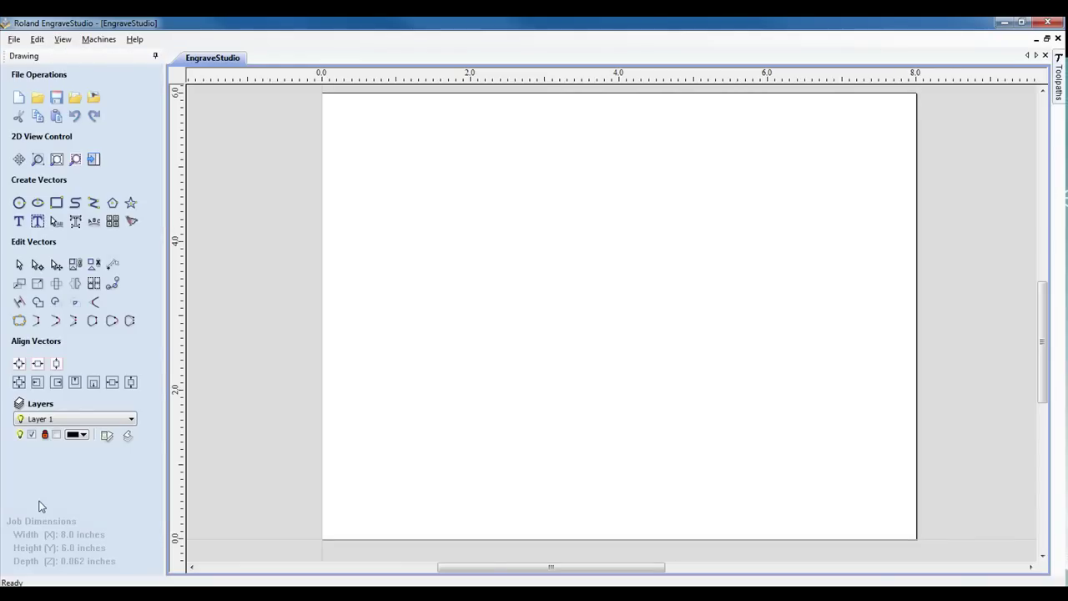
click(13, 40)
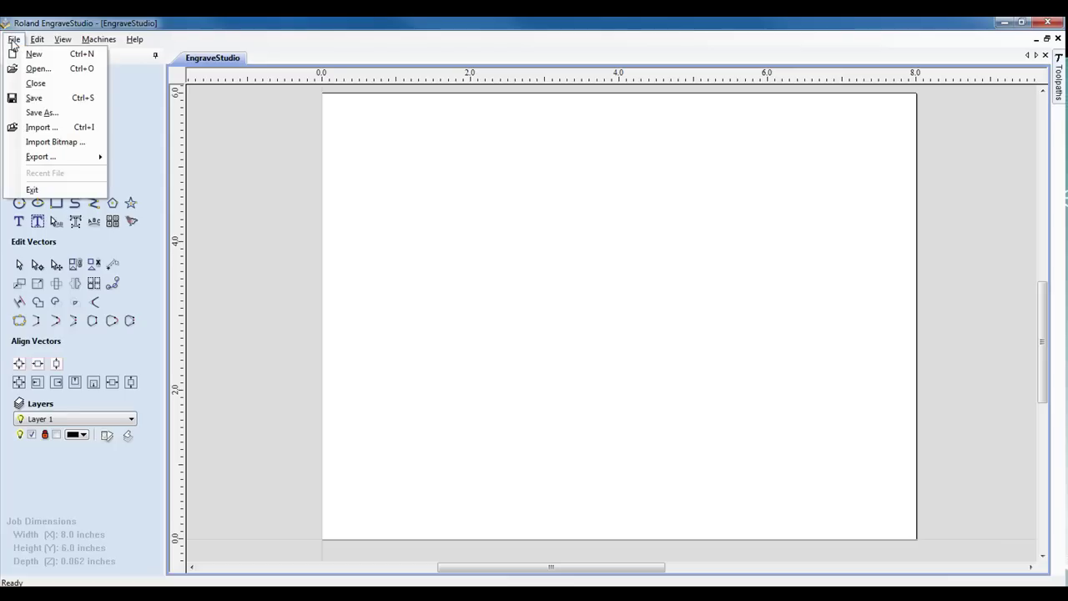
click(50, 143)
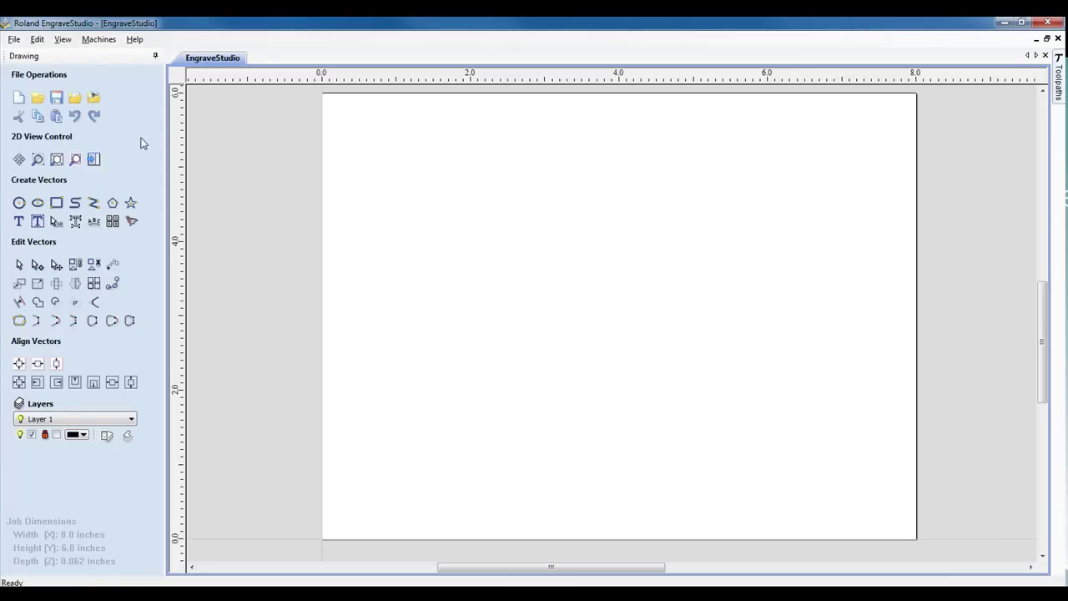
- Import Heart.bmp from the Desktop's Valentines_Heart_Sample_Set folder onto the page
click(96, 99)
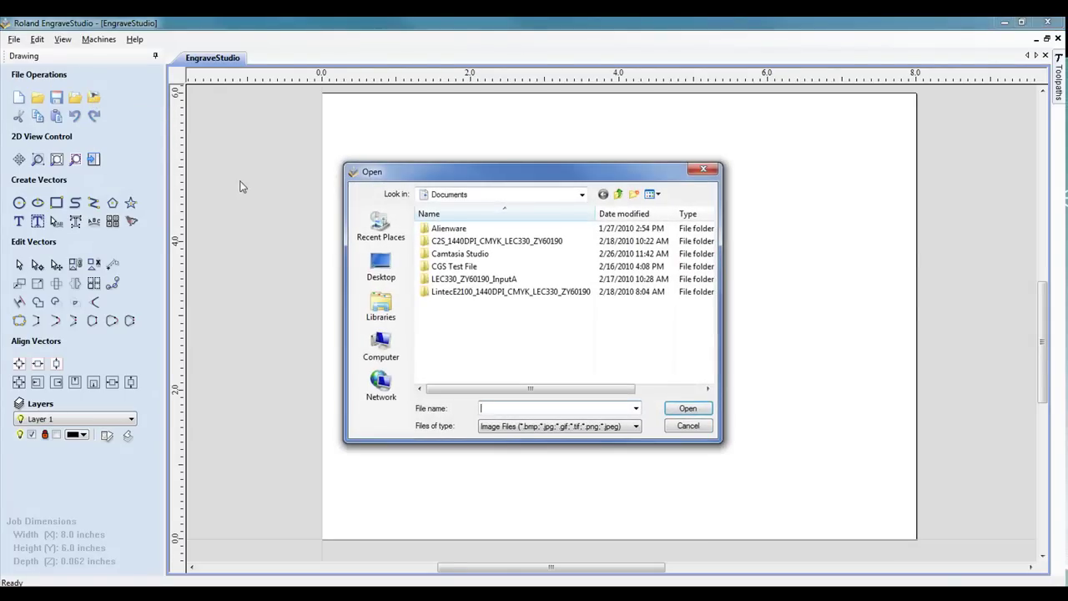
click(384, 269)
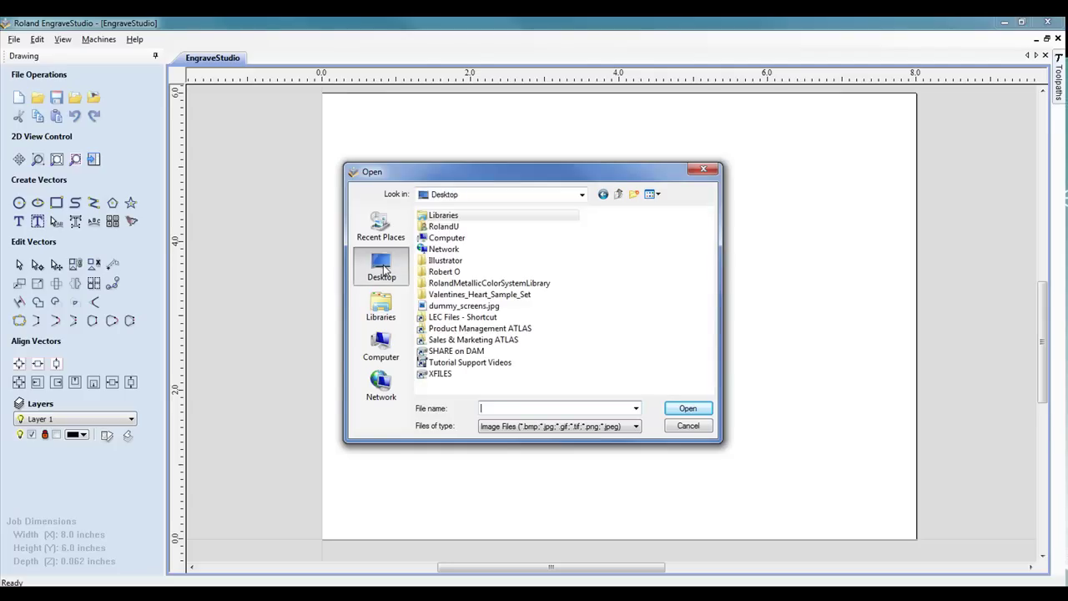
double_click(480, 294)
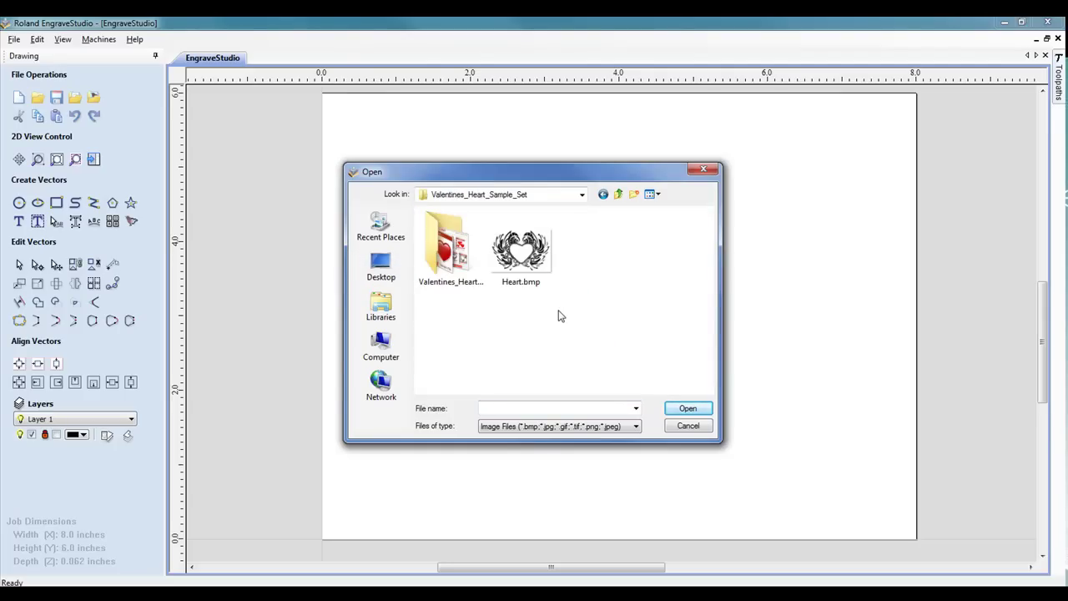
click(525, 248)
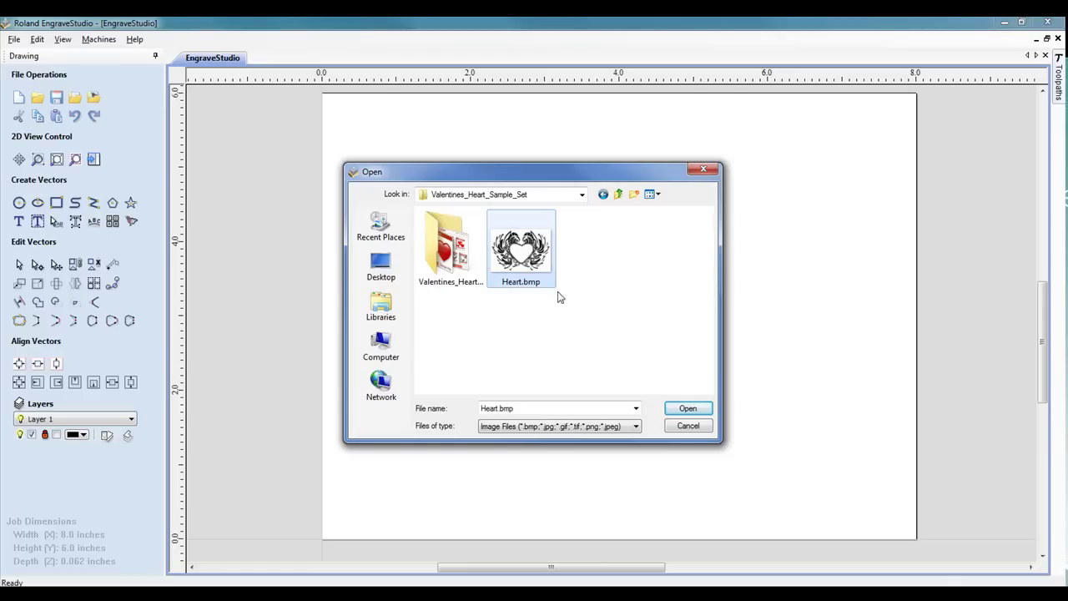
click(690, 409)
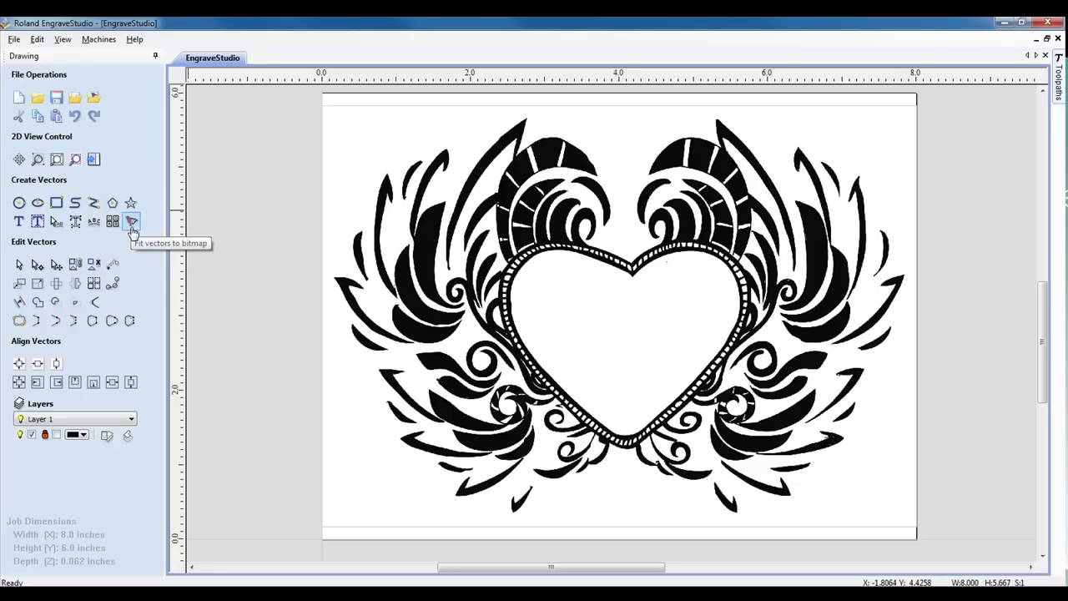
- Fit Black/White vectors to the bitmap at threshold 0.83, corner fit 100% and noise filter 6
click(131, 224)
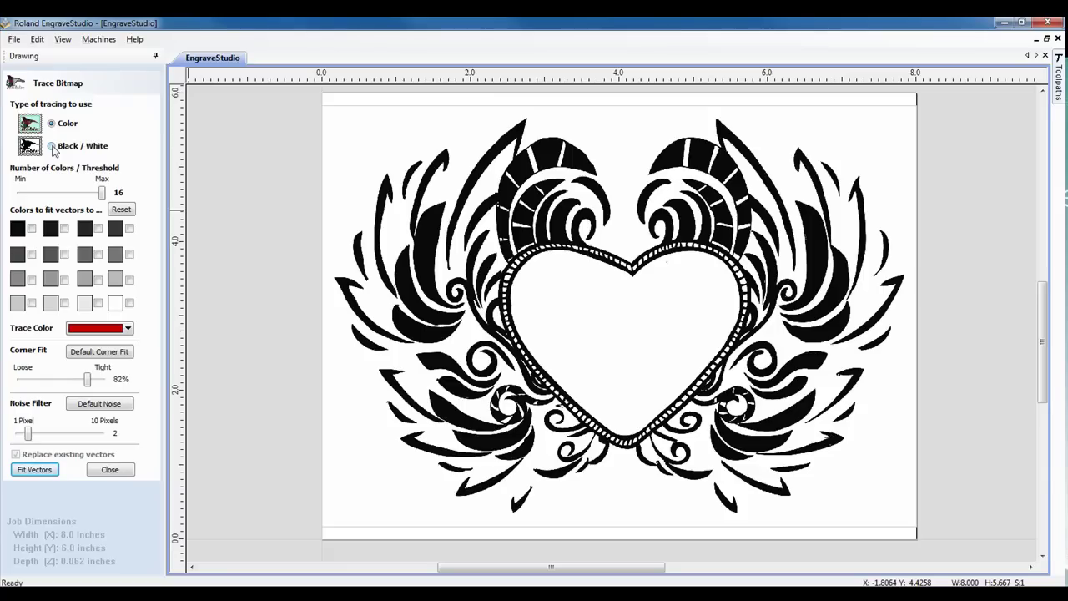
click(52, 146)
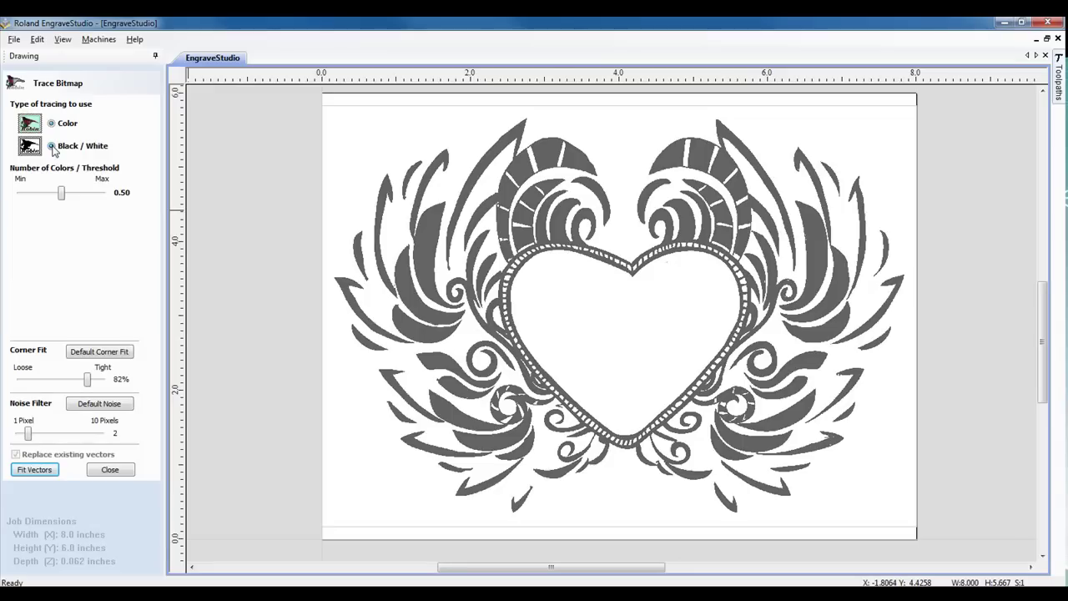
mouse_move(61, 193)
mouse_down()
mouse_move(107, 202)
mouse_move(45, 205)
mouse_move(89, 205)
mouse_up()
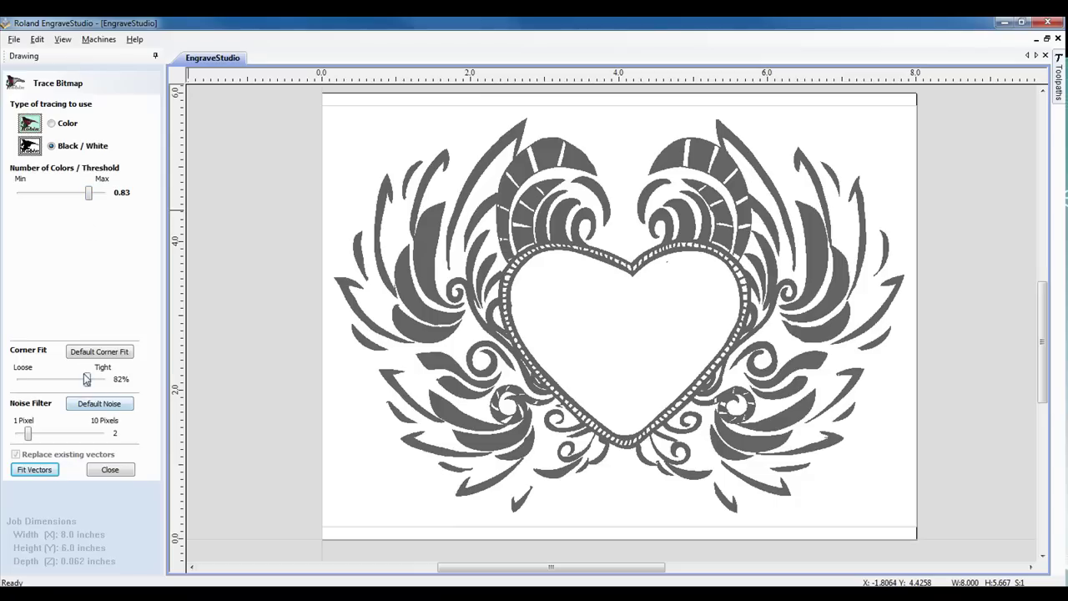
drag(90, 380, 102, 381)
drag(29, 434, 64, 437)
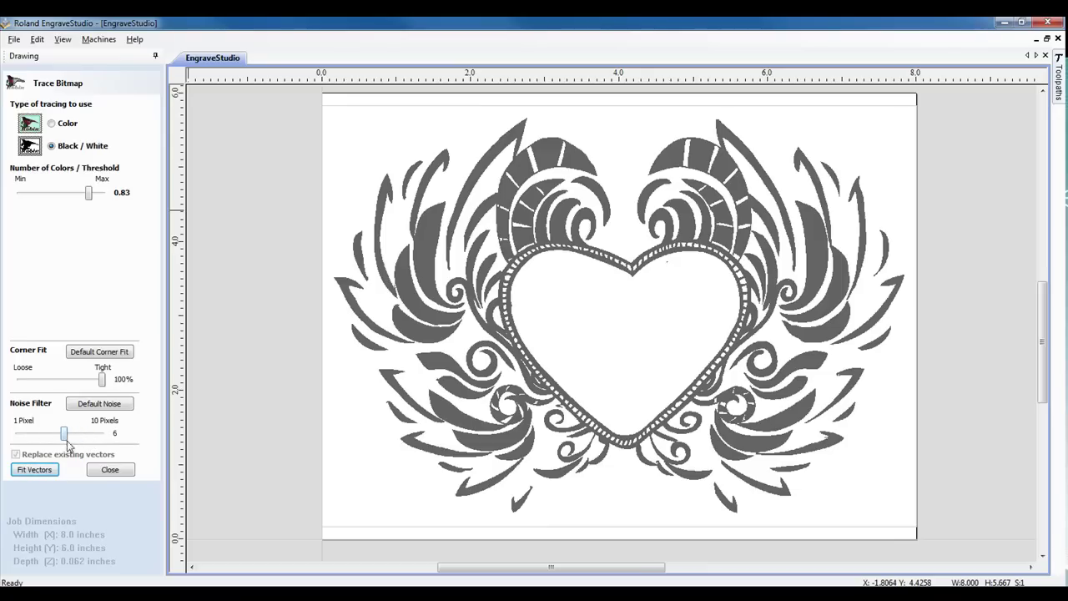
click(32, 471)
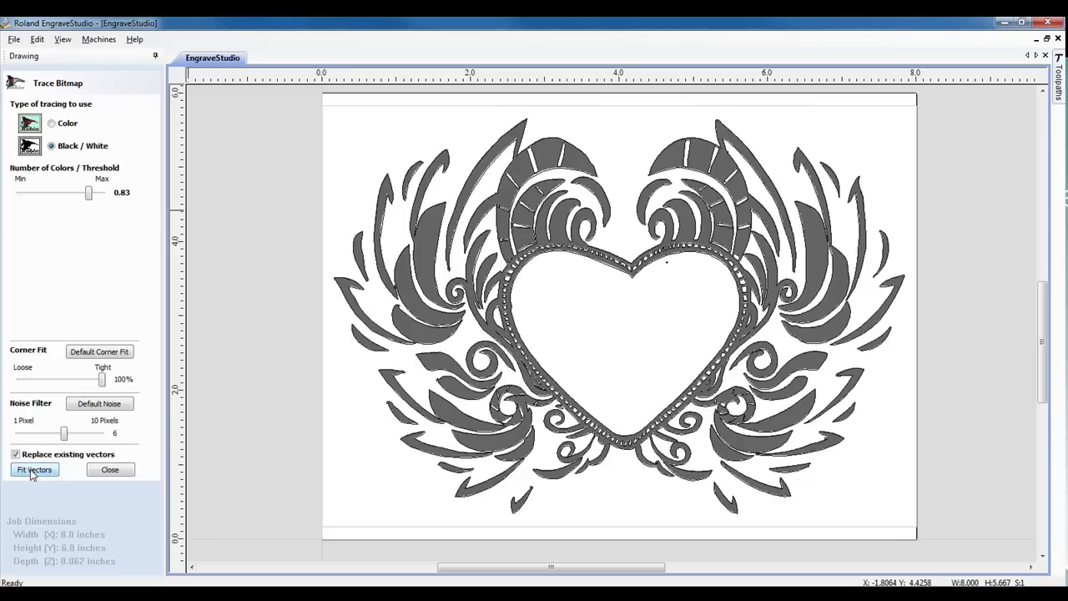
click(111, 470)
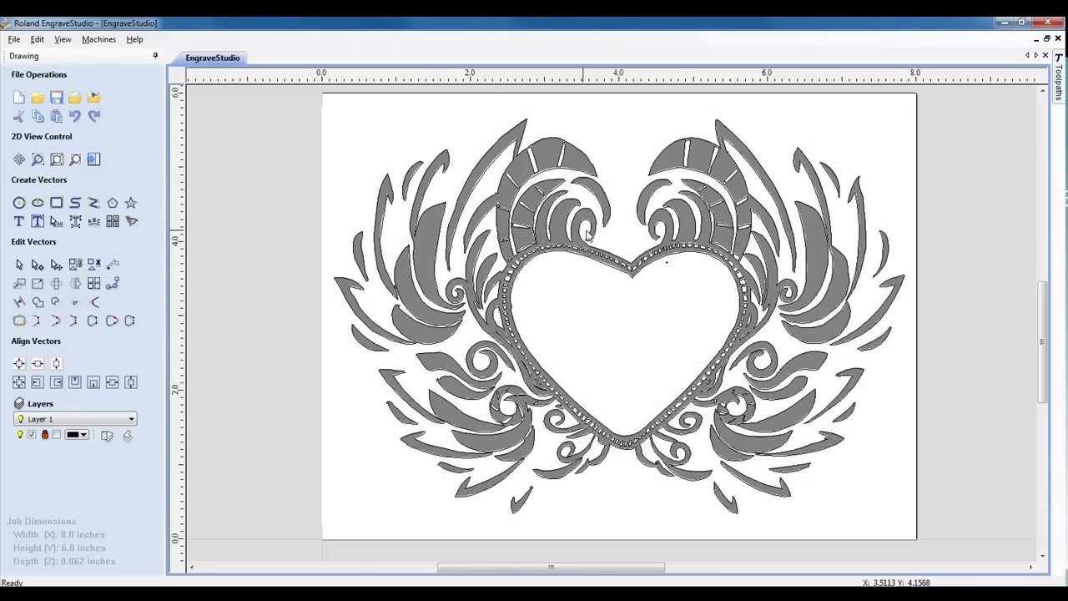
- Move the heart bitmap aside and delete it, leaving only the traced vectors
click(630, 349)
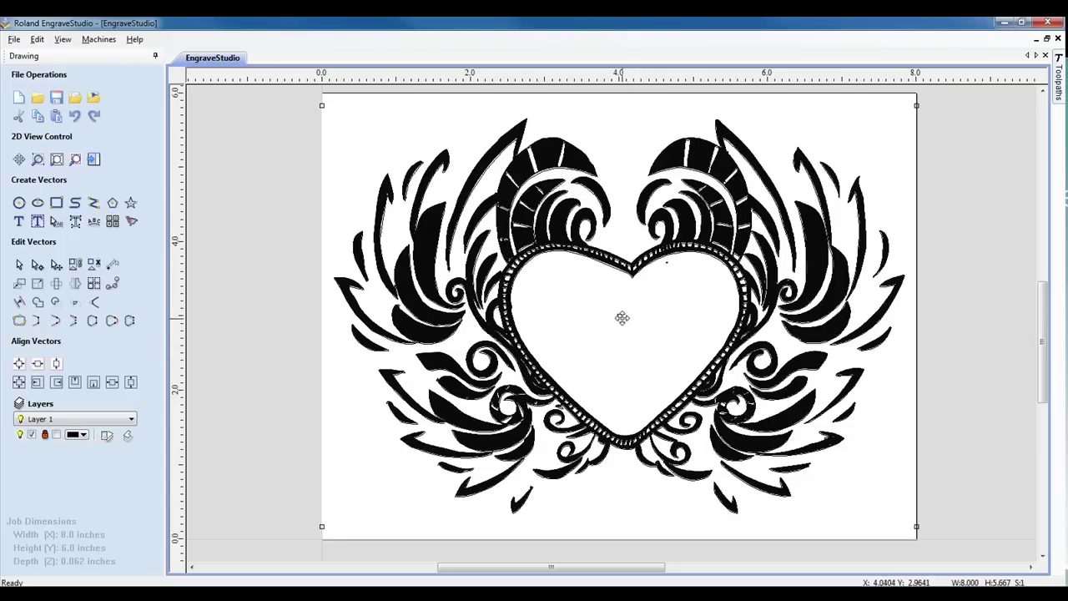
drag(617, 312, 478, 315)
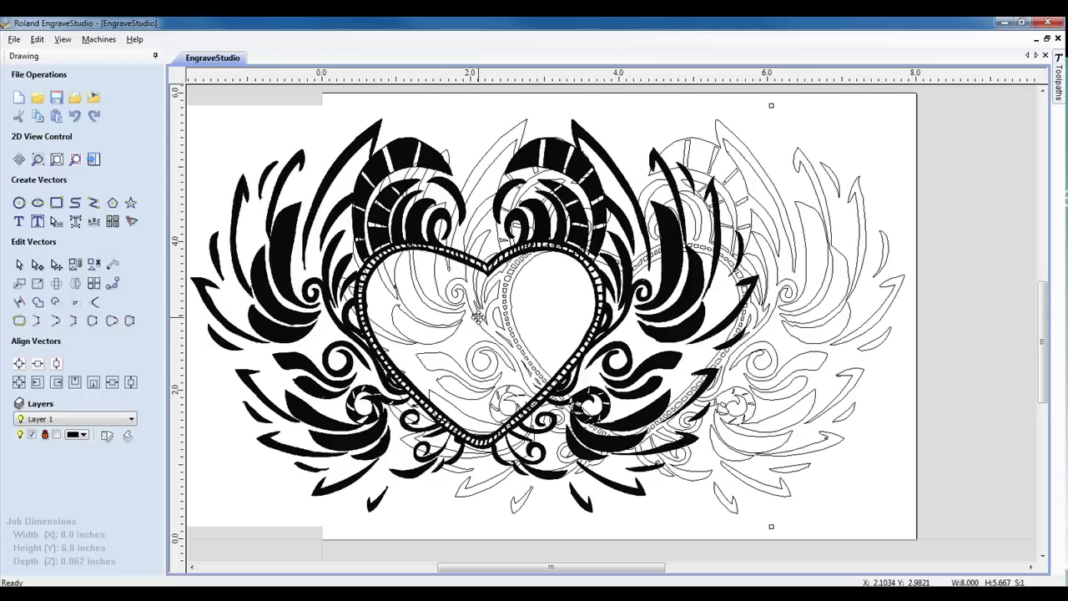
key(Delete)
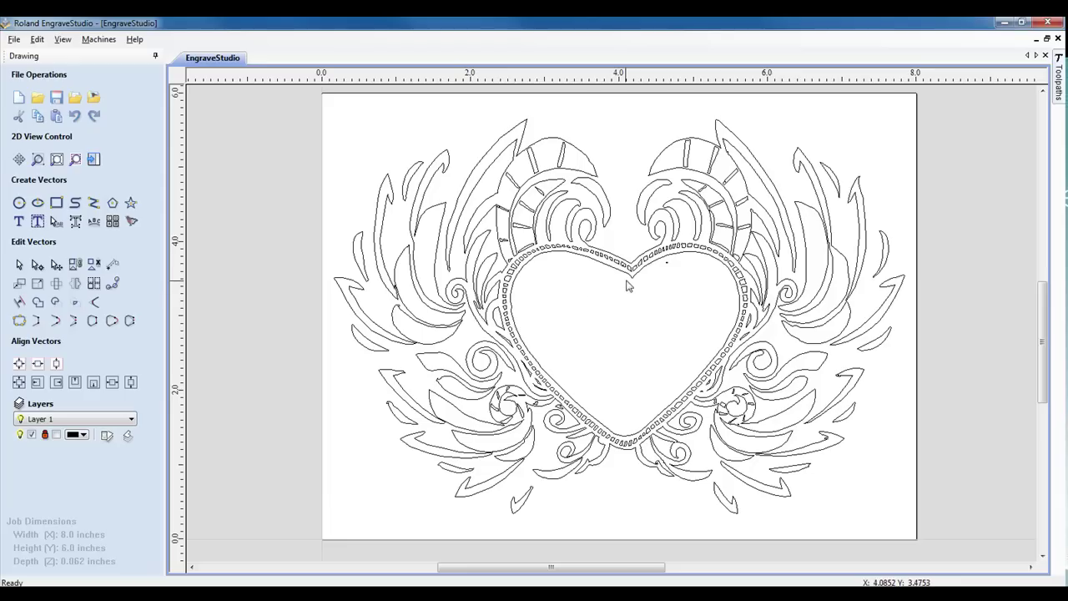
- Delete the stray dot and fragment, then box-select all the traced heart-and-wings vectors
click(669, 264)
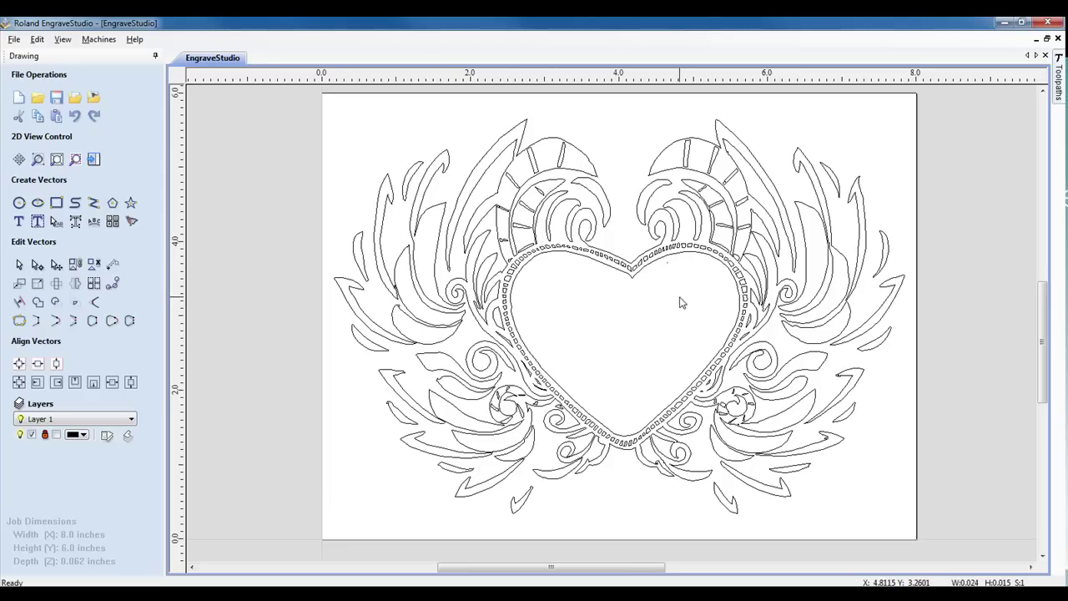
key(Delete)
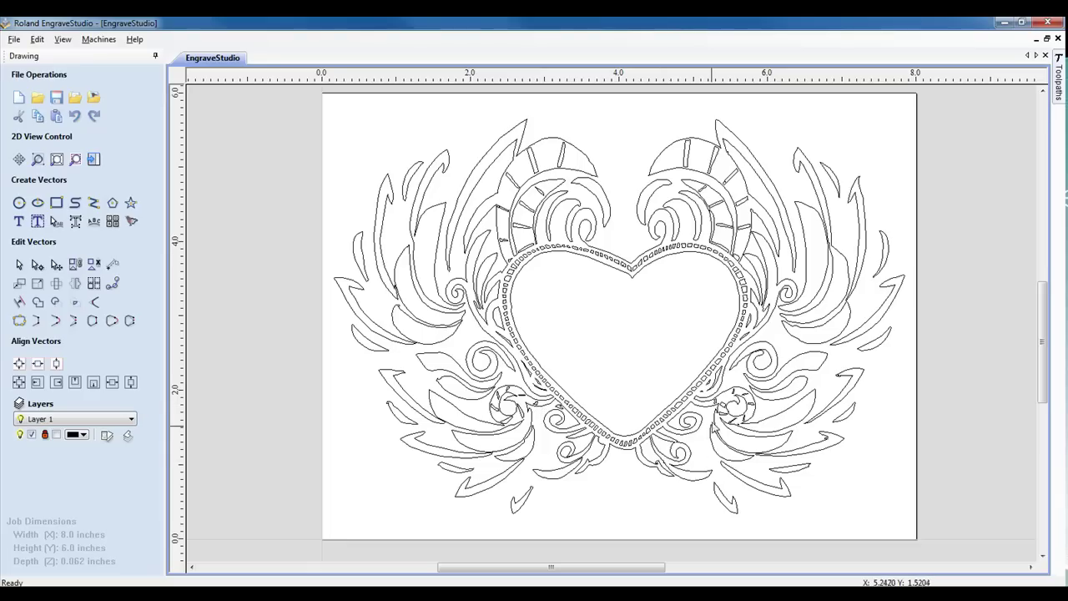
click(720, 409)
key(Delete)
drag(287, 98, 951, 554)
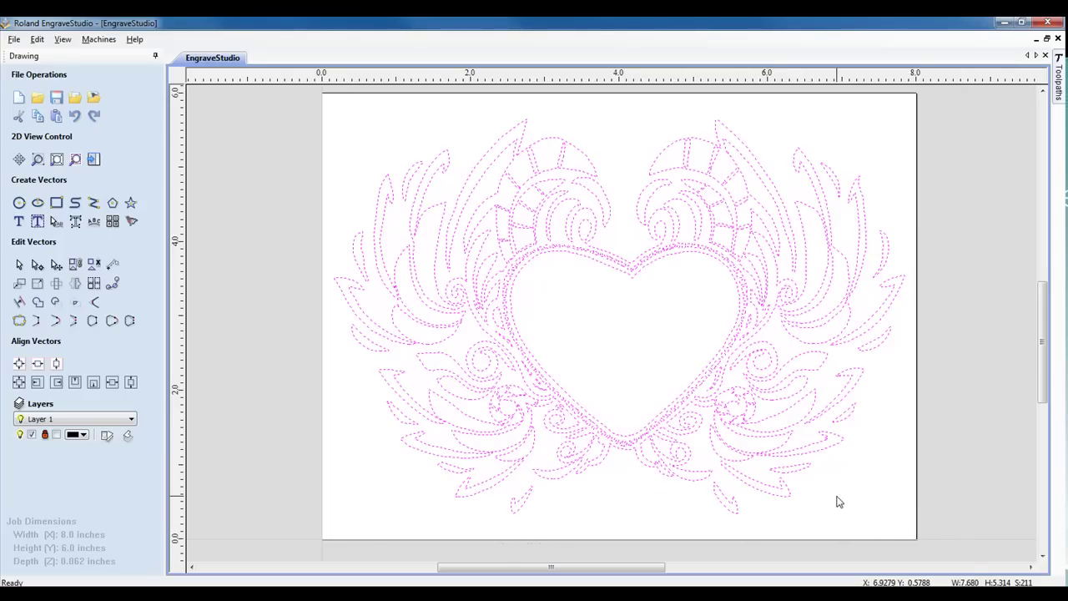
- Group all traced vectors into one object, reselect it, and reveal the Toolpaths panel
click(75, 265)
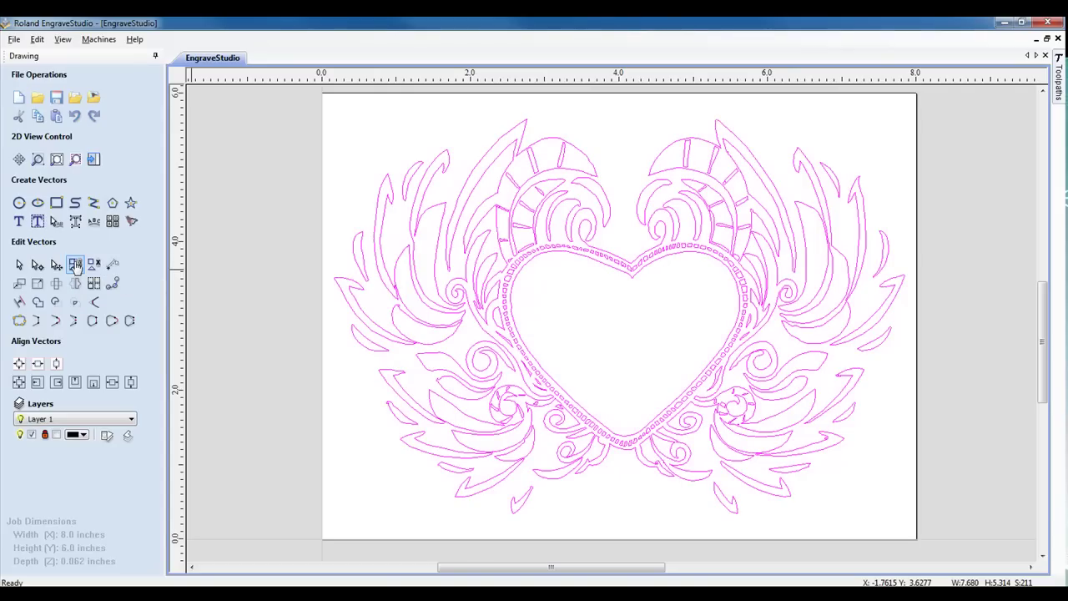
click(512, 256)
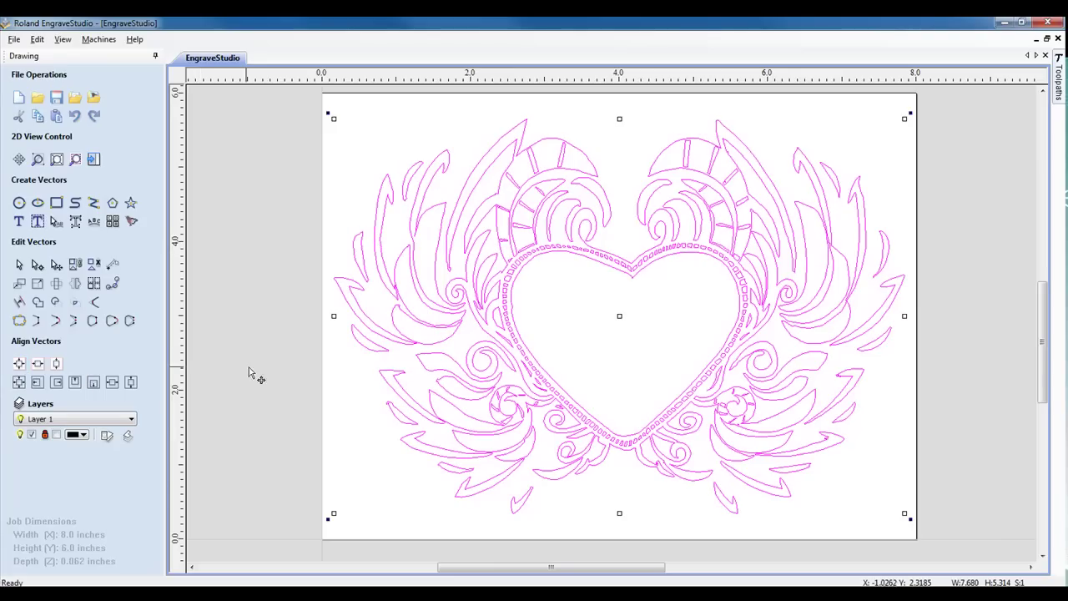
click(294, 373)
click(460, 334)
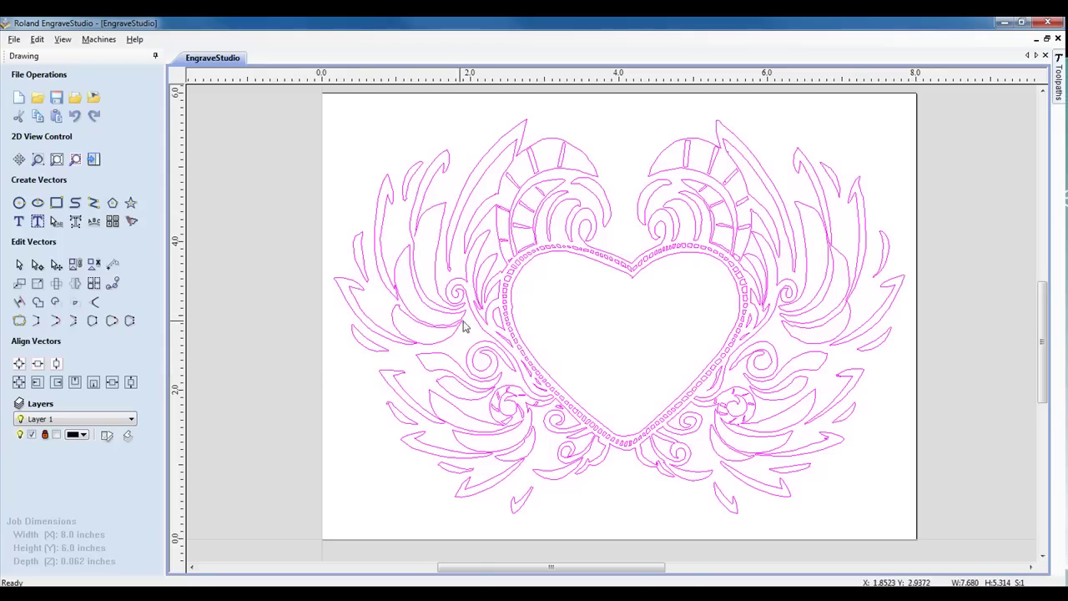
mouse_move(1058, 75)
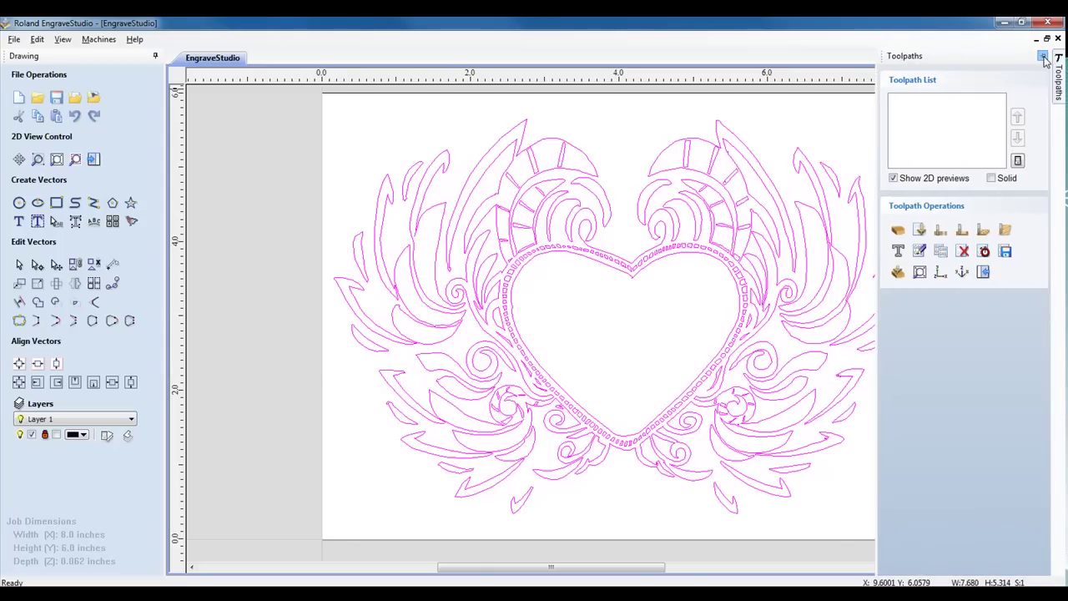
- Pin the Toolpaths panel and accept the Material Setup at 0.062-inch thickness
click(1043, 57)
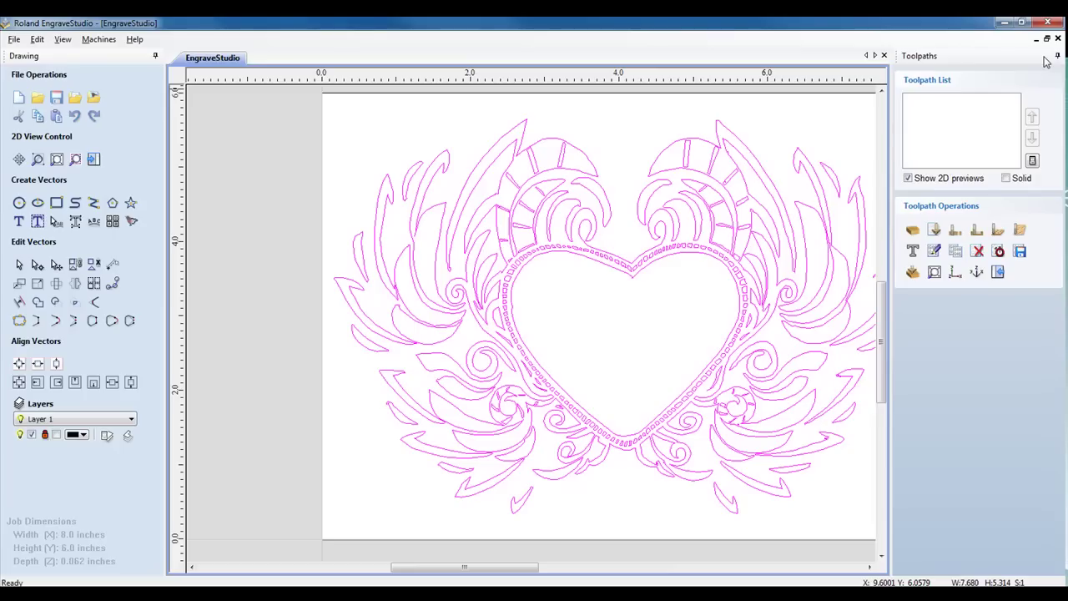
click(913, 230)
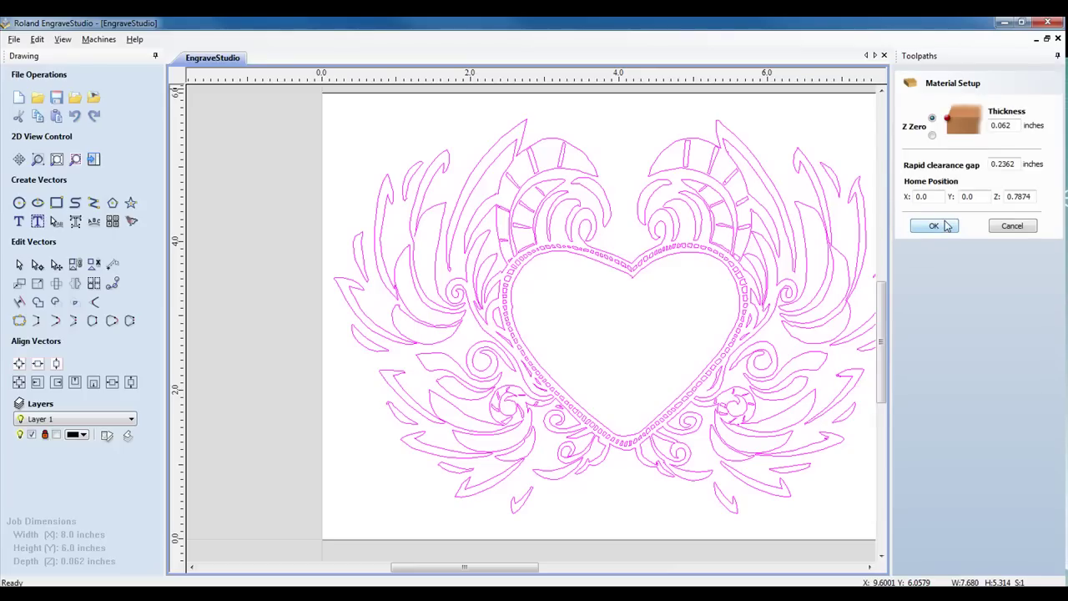
click(935, 225)
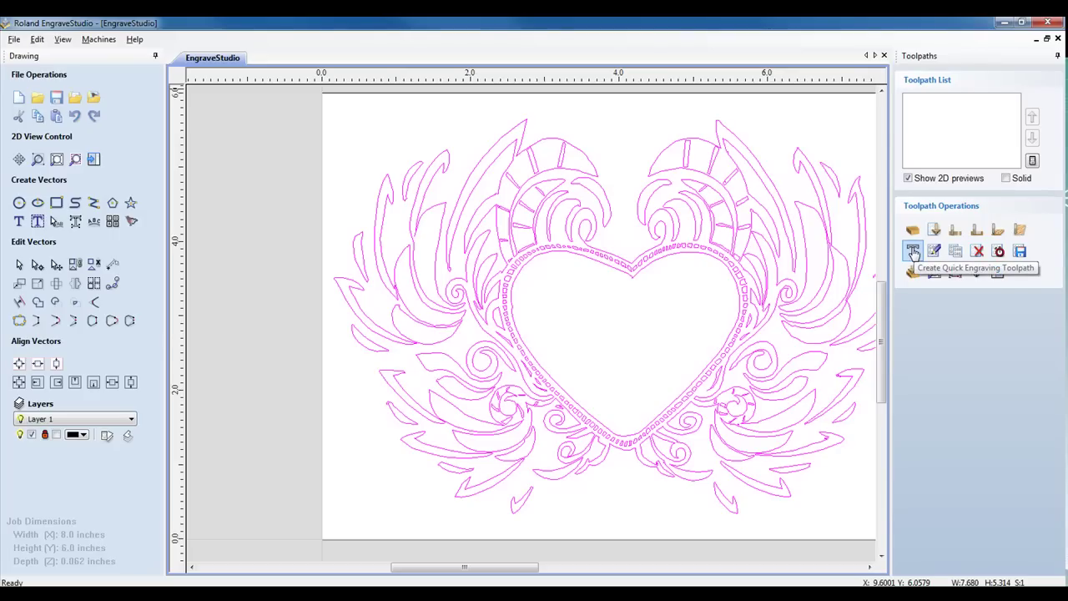
- Start a Quick Engrave toolpath using the Engrave (1/8", 30deg. 0.03") bit
click(913, 252)
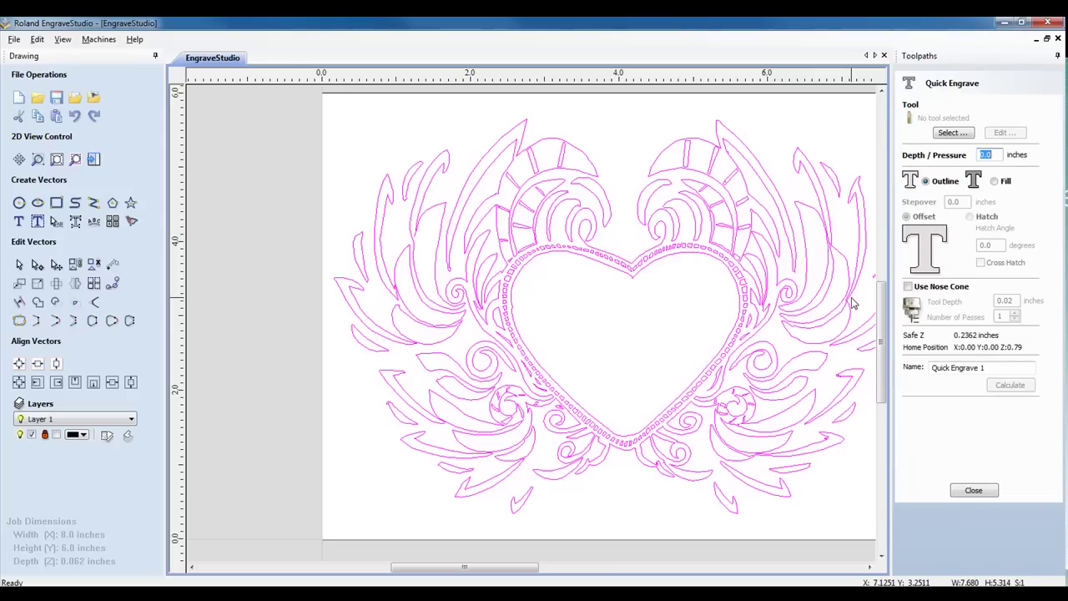
click(953, 134)
scroll(472, 236, down, 2)
click(386, 195)
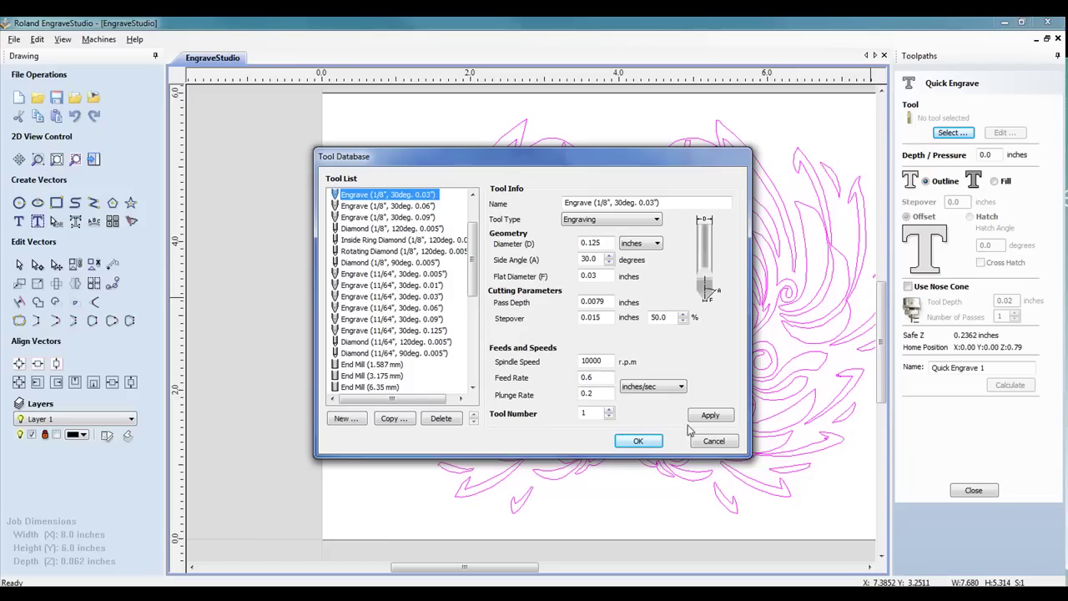
click(639, 441)
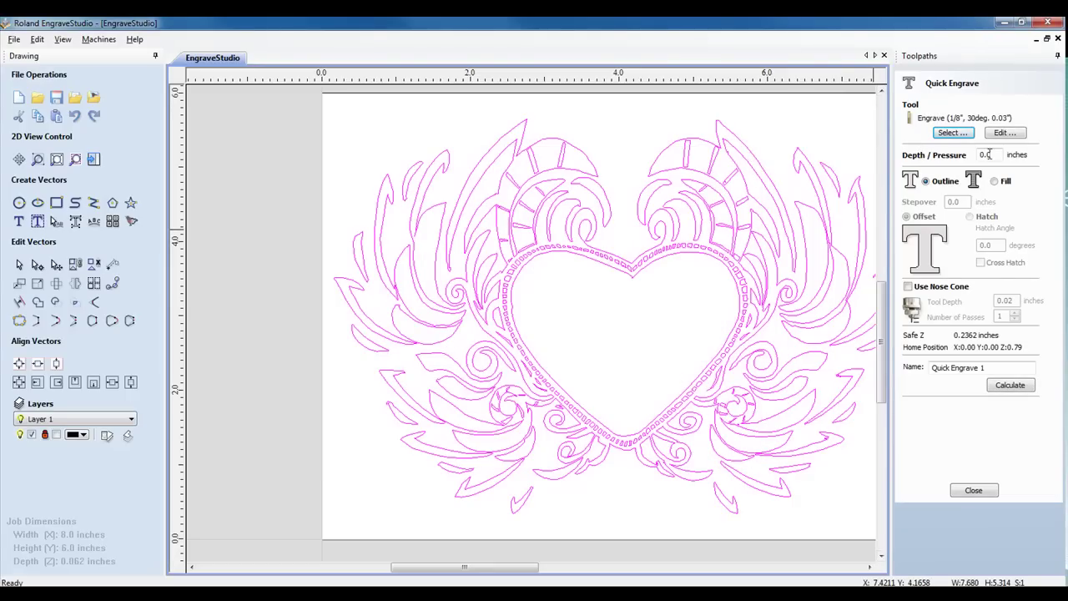
- Set the engraving depth to 0.005 inch with Fill style and Hatch lines
drag(998, 154, 951, 158)
text(.005)
click(996, 183)
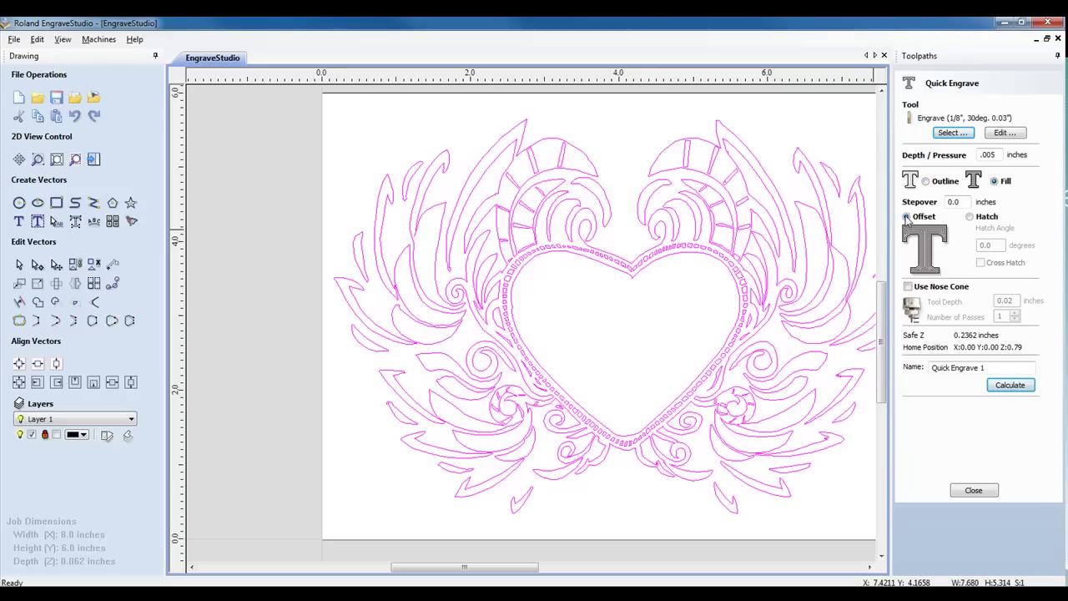
click(970, 217)
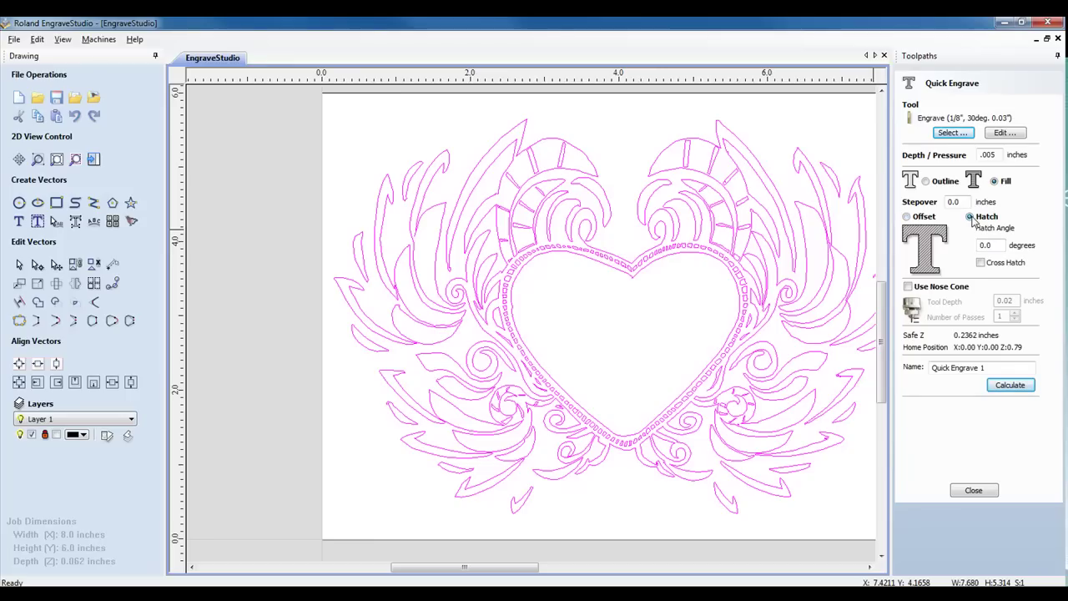
- Enable Use Nose Cone with tool depth 0.005 and name the toolpath 'fill'
click(908, 287)
drag(1013, 301, 971, 304)
text(.005)
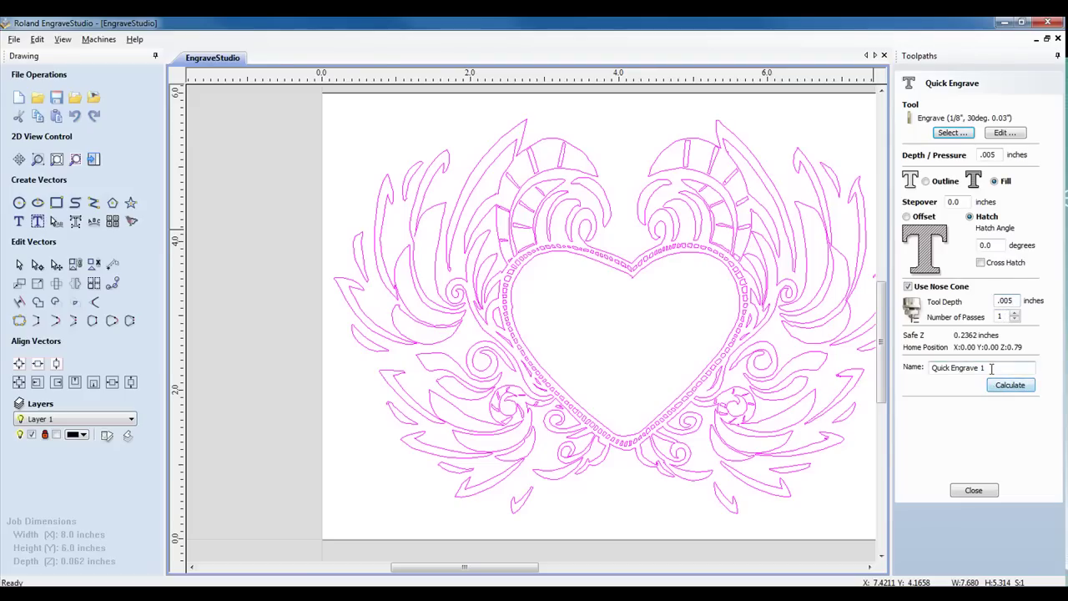
drag(992, 368, 821, 358)
text(fill)
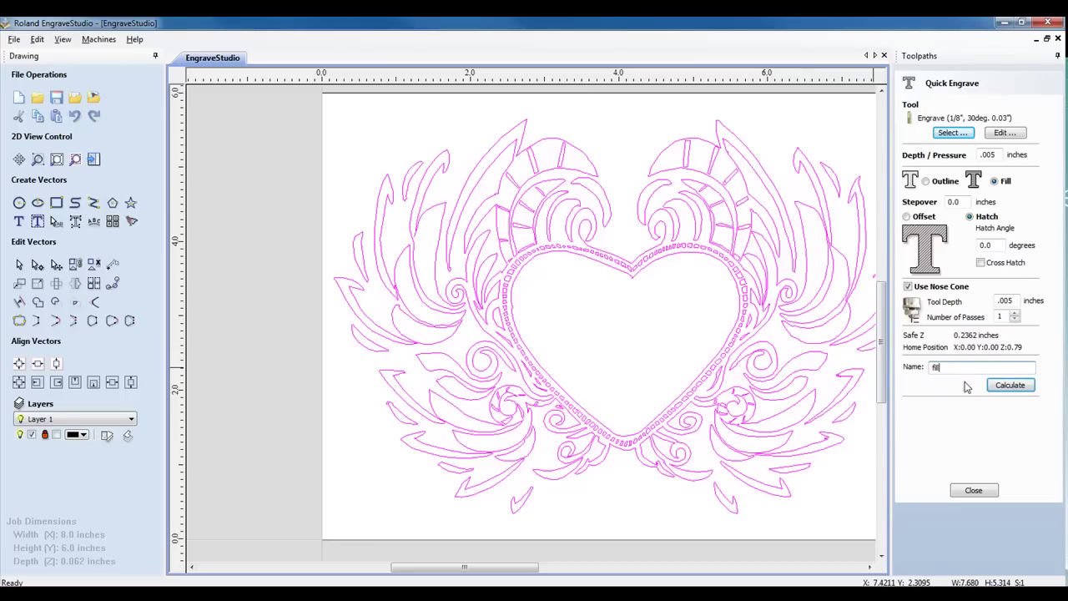
- Calculate the fill toolpath and zoom in to inspect the horizontal hatch lines
click(1011, 389)
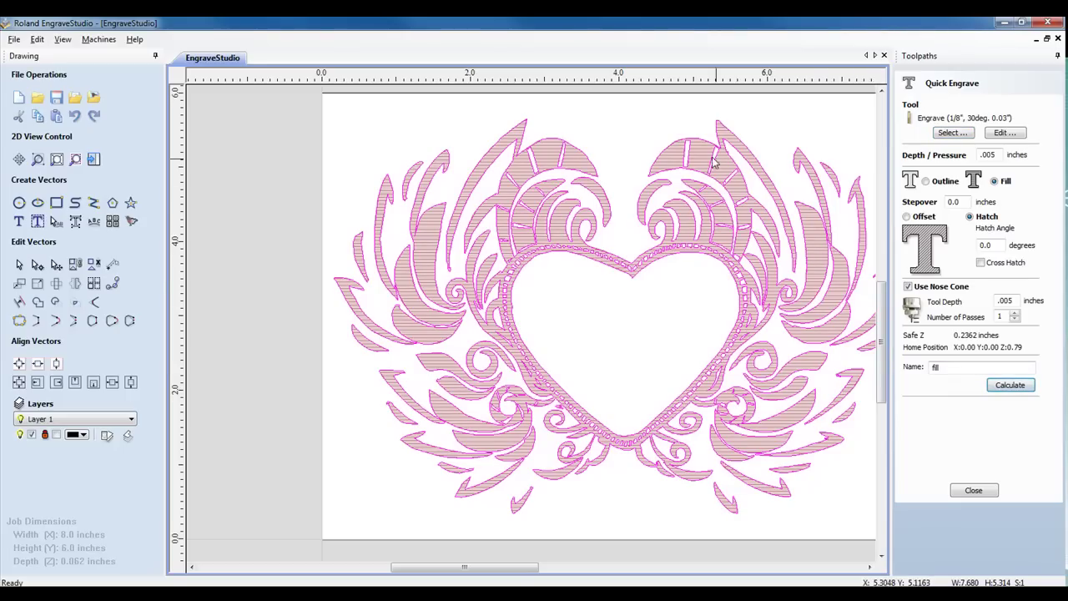
scroll(527, 208, up, 3)
scroll(546, 259, down, 2)
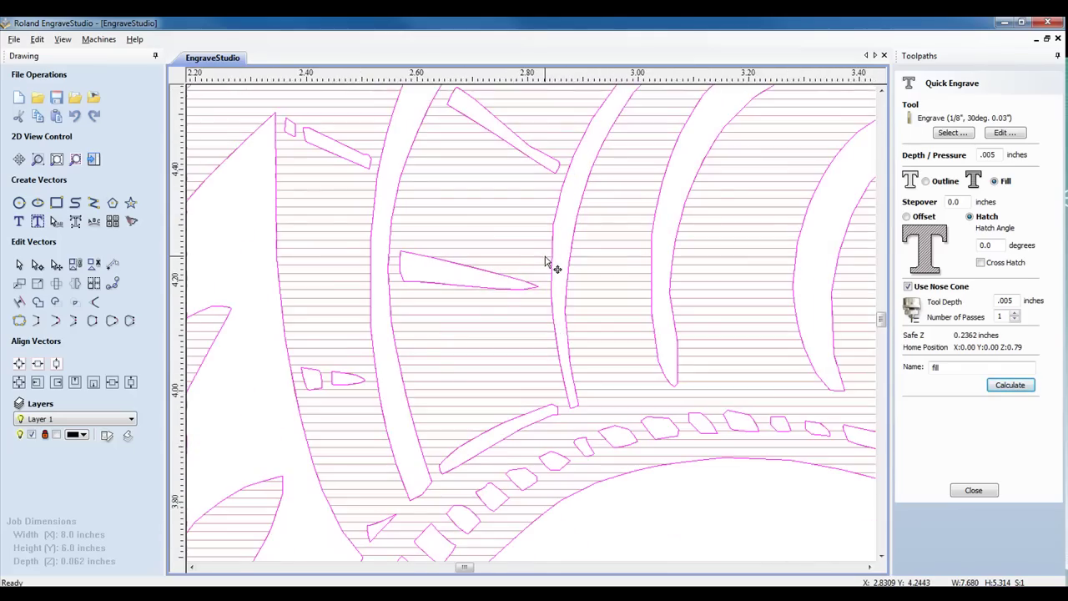
scroll(546, 259, down, 4)
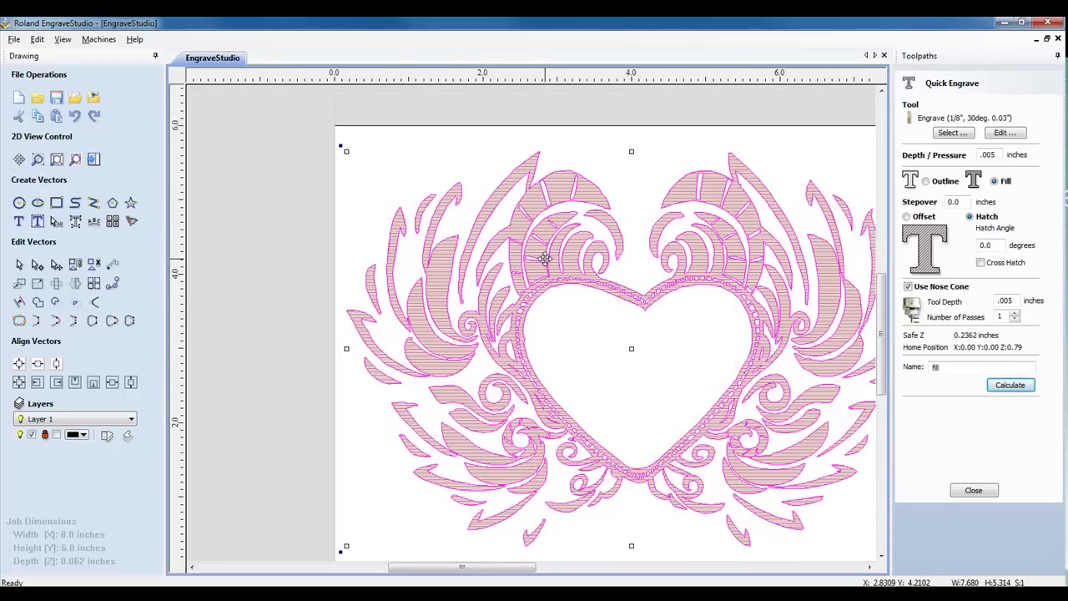